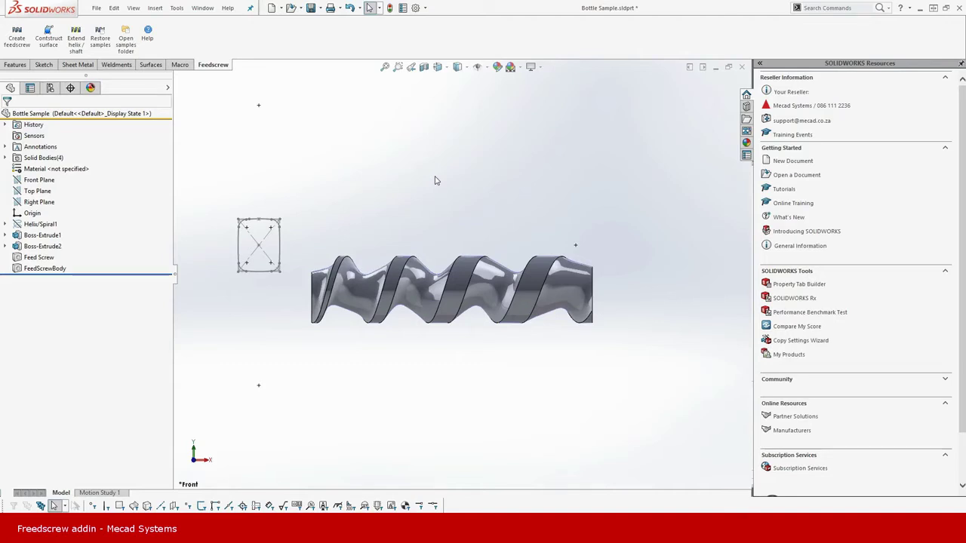
Inspect the generated feed screw body, then select the square end boss to show its dimensions.
left_click(365, 288)
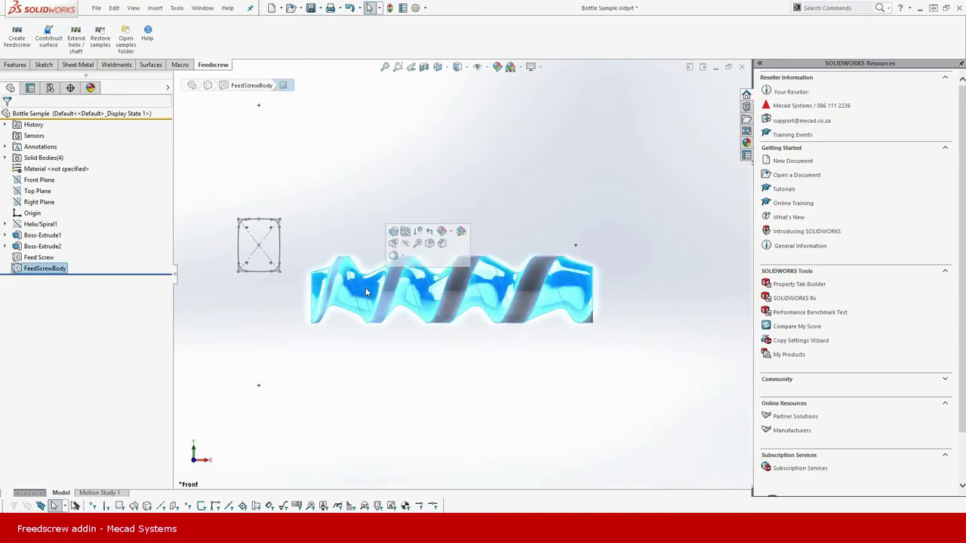
left_click(324, 328)
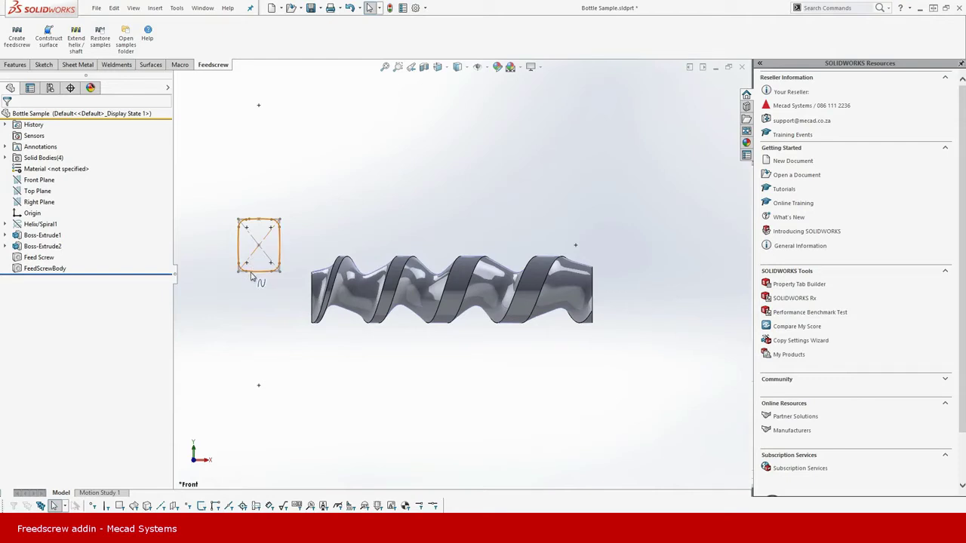
left_click(353, 298)
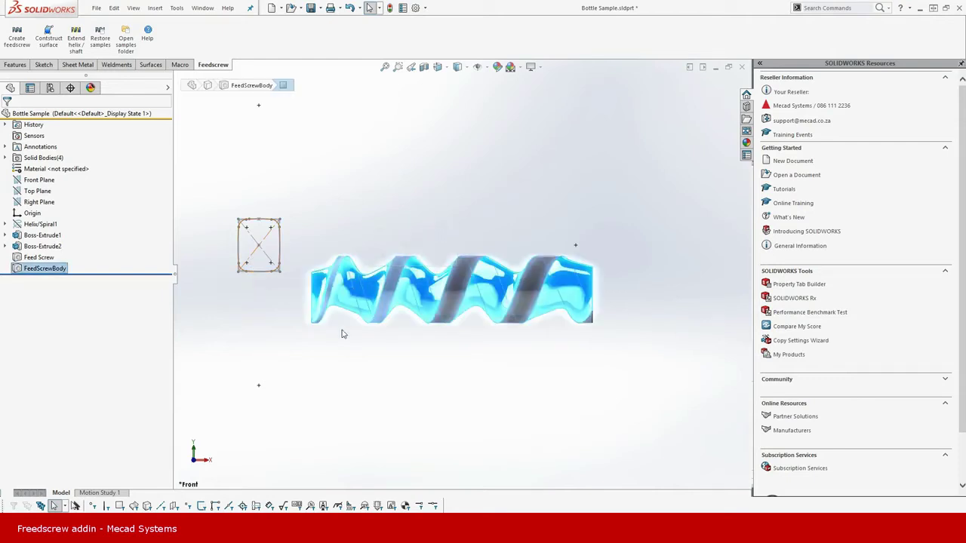
left_click(341, 333)
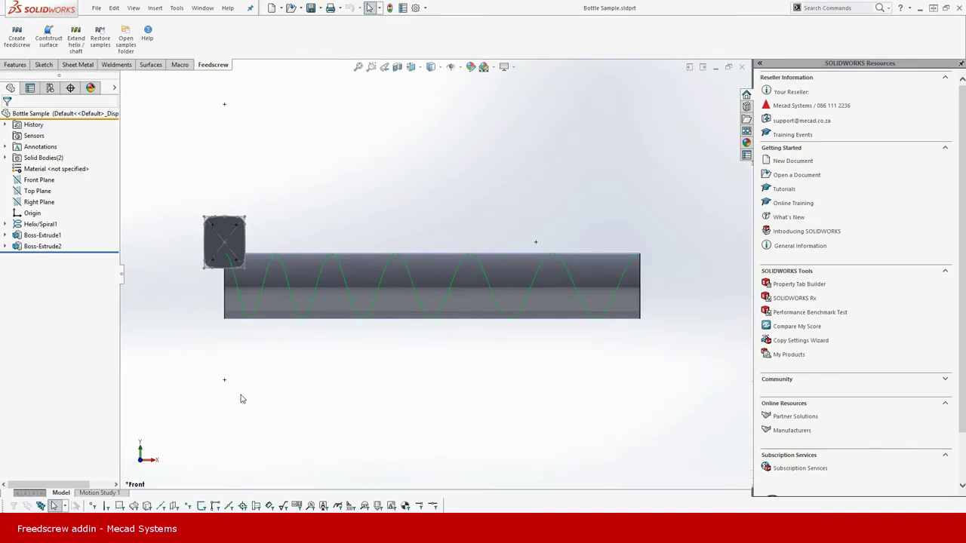
left_click(240, 253)
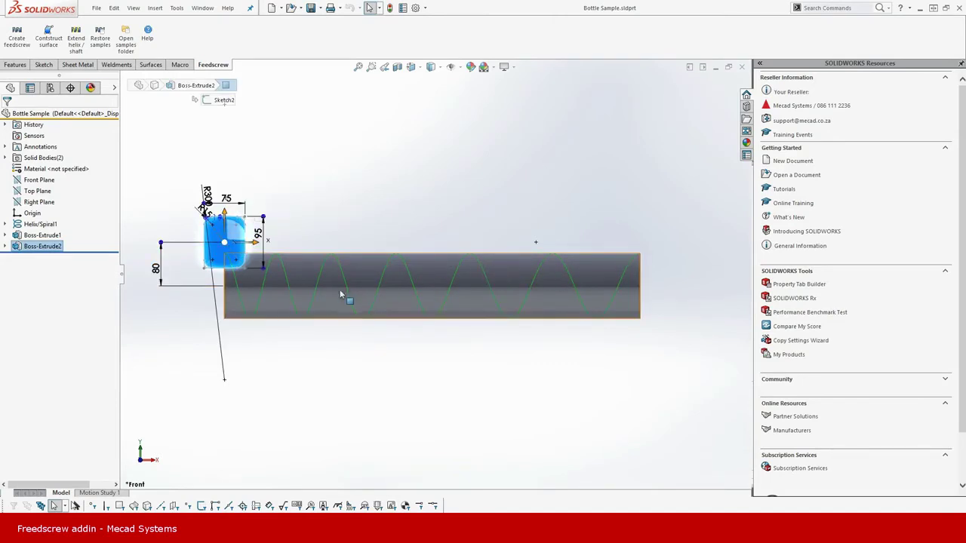
left_click(329, 343)
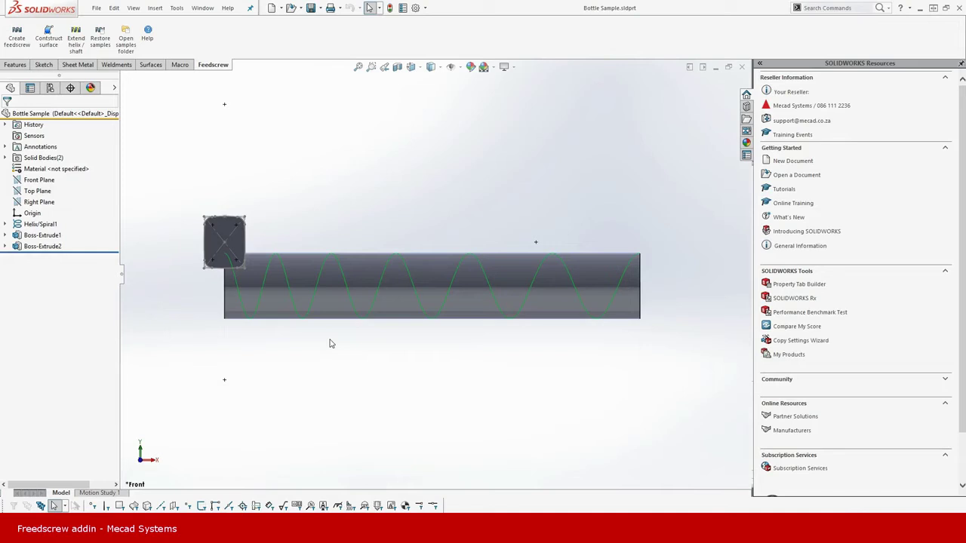
scroll(294, 261, "up", 2)
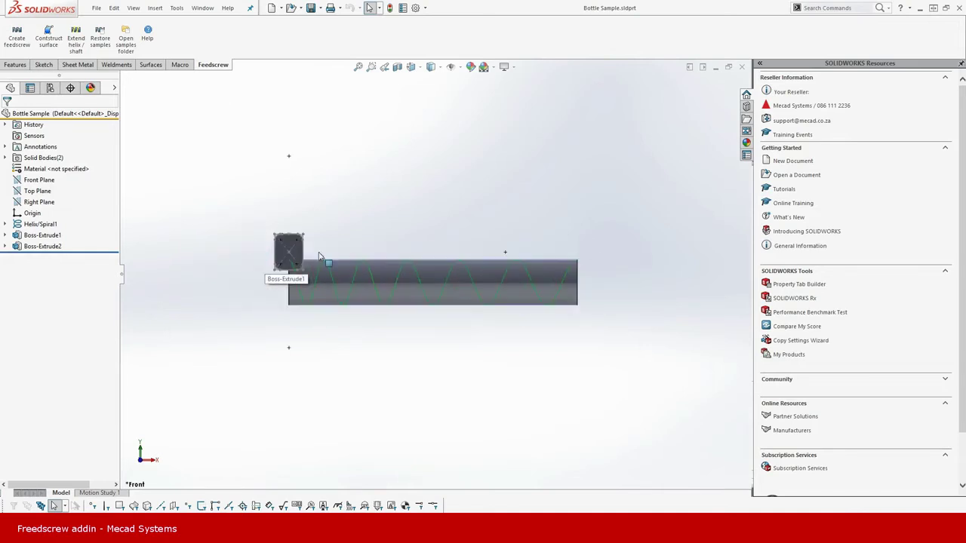
scroll(319, 256, "down", 4)
left_click(334, 267)
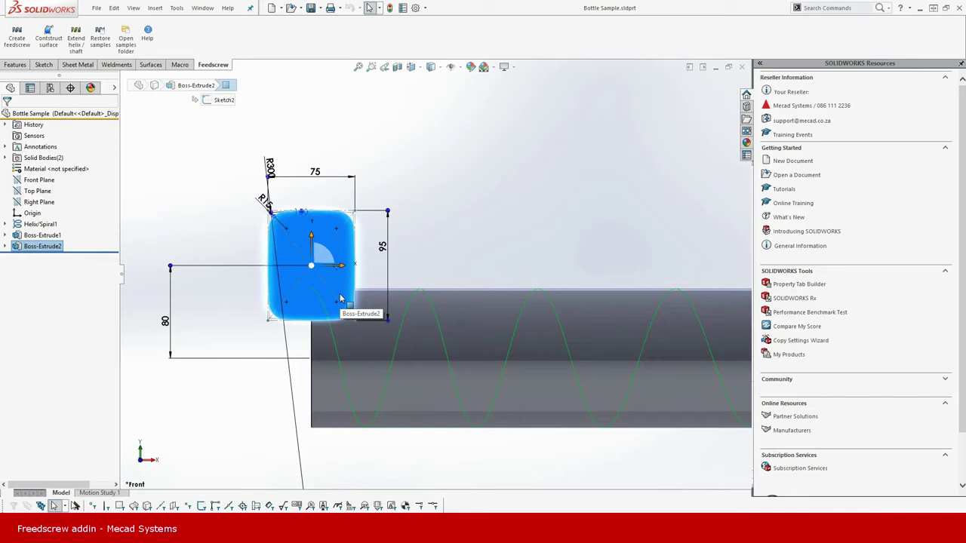
left_click(359, 334)
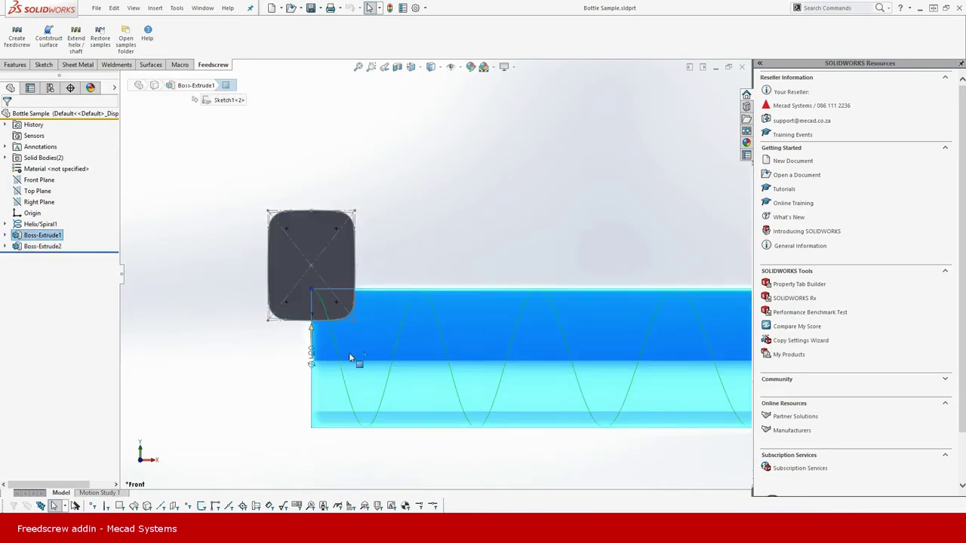
left_click_drag(349, 358, 363, 360)
left_click_drag(363, 360, 287, 373)
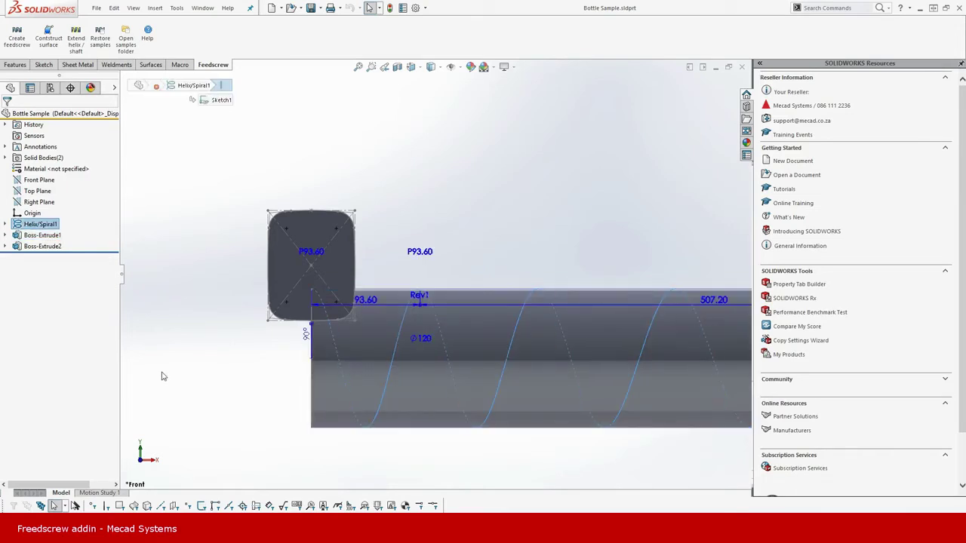
key("z")
middle_click_drag(567, 369, 372, 365, "ctrl")
key("z")
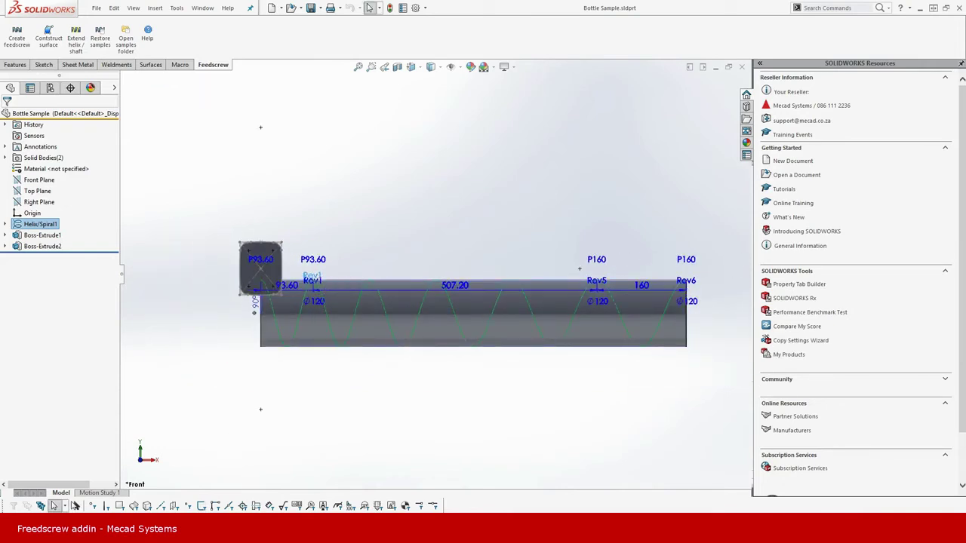
left_click(319, 282)
key("Escape")
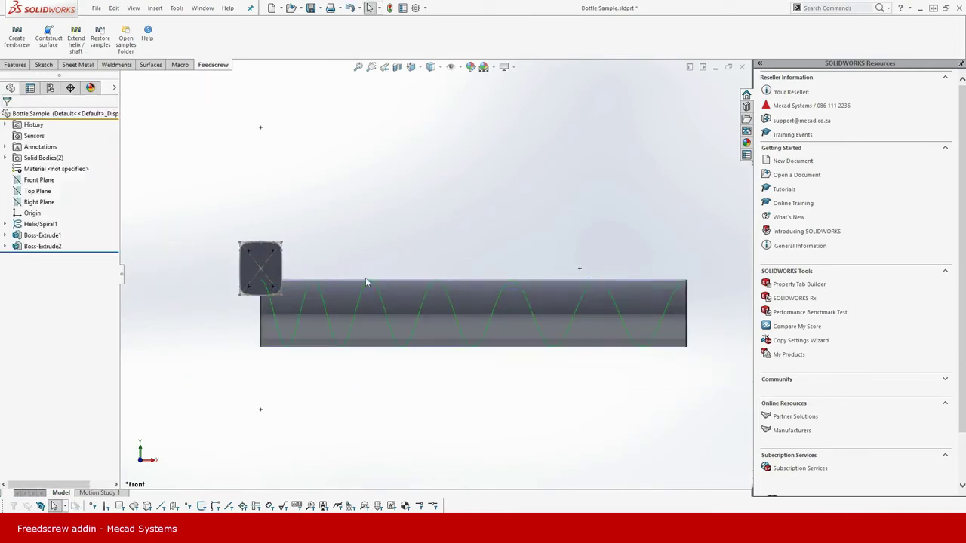
left_click(261, 272)
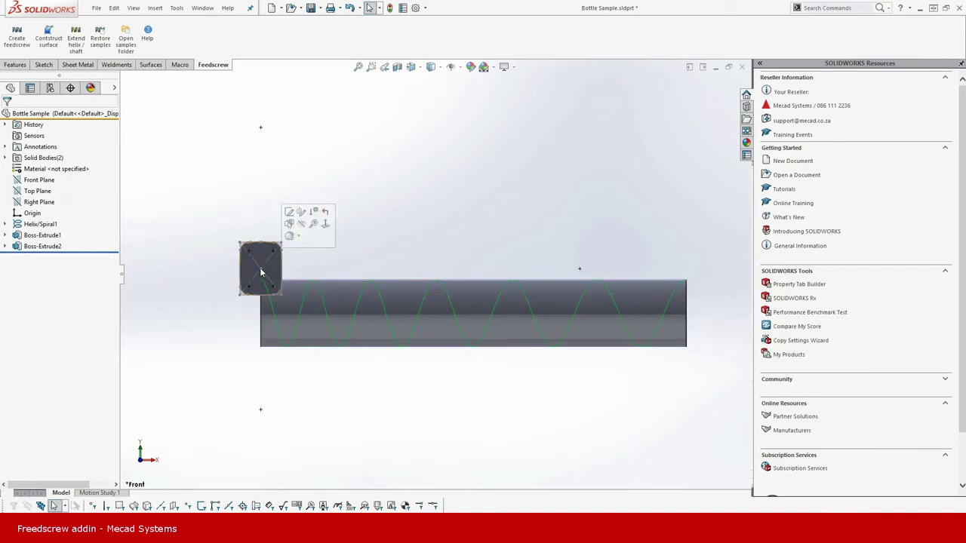
double_click(260, 271)
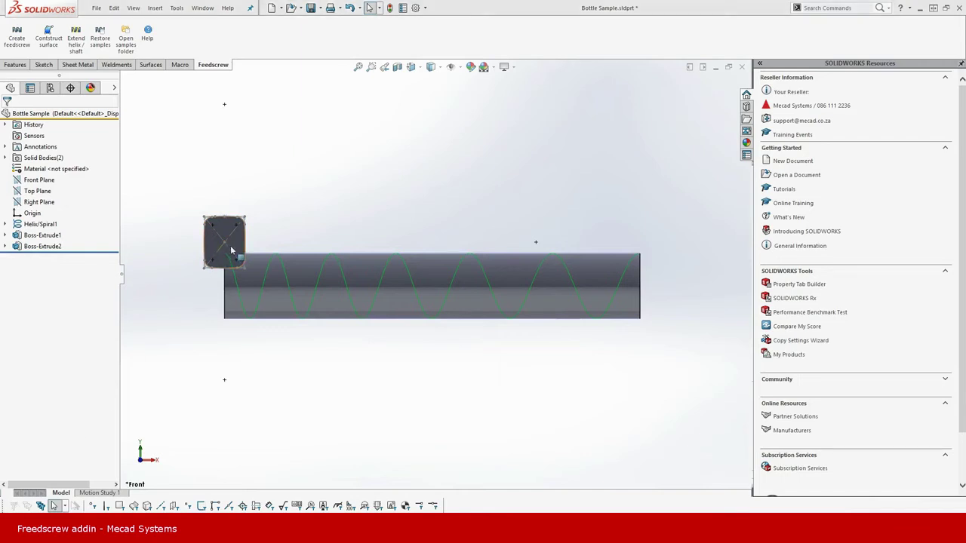
left_click(230, 251)
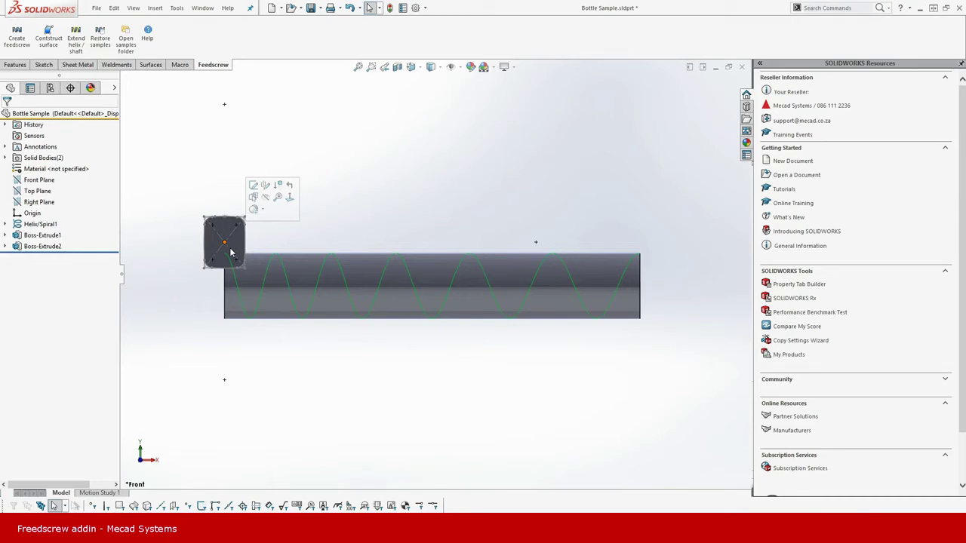
Show the end tab's sketch dimensions, orbit and zoom the model, then switch to the Front view.
double_click(230, 253)
middle_click_drag(231, 254, 259, 312)
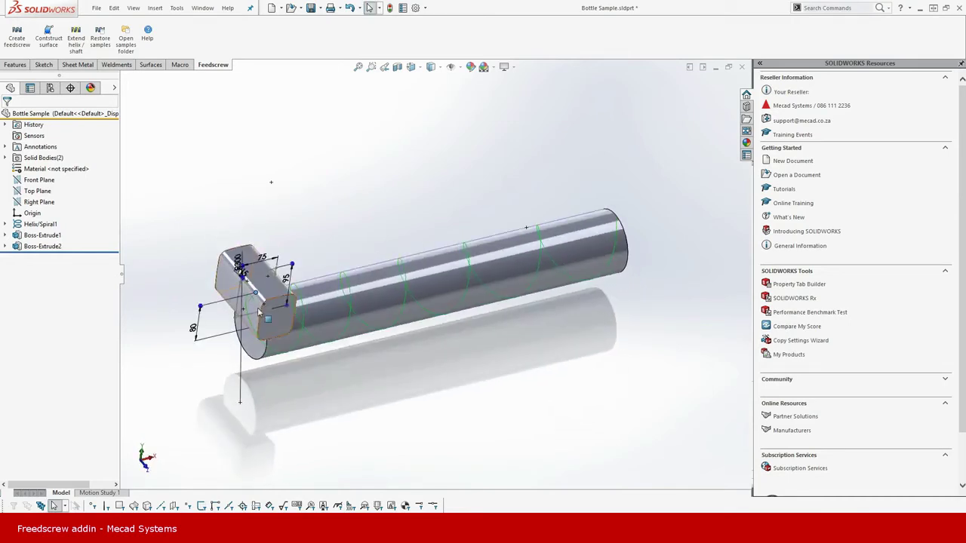
scroll(259, 311, "down", 2)
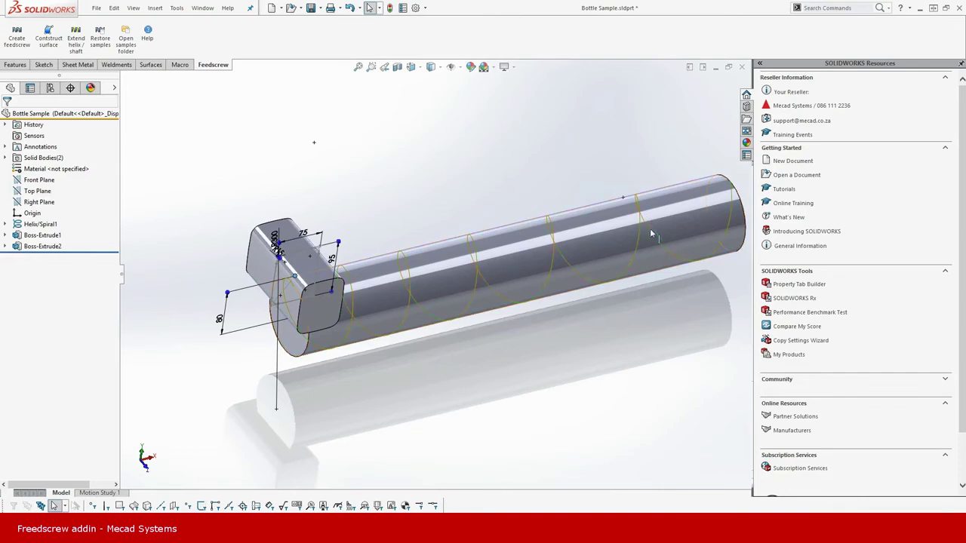
scroll(381, 224, "up", 2)
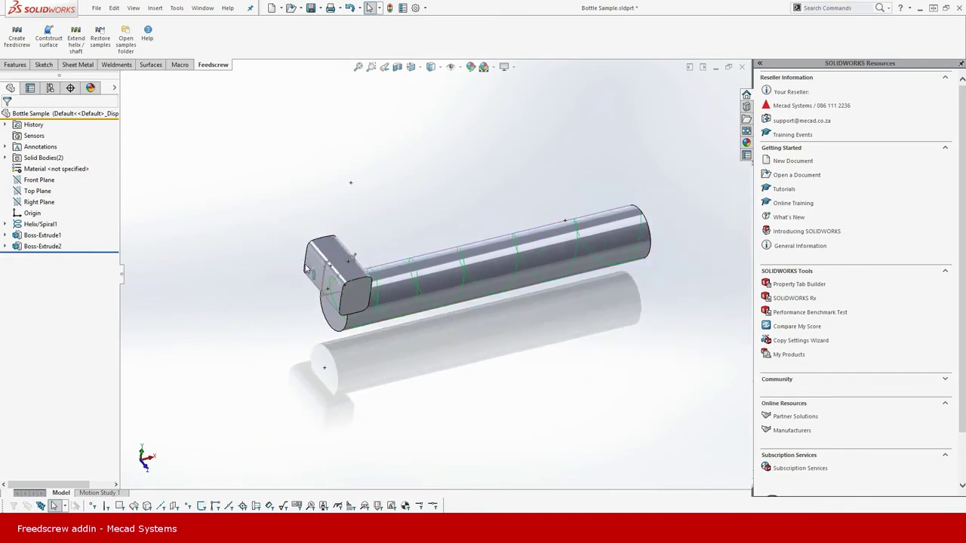
scroll(329, 278, "down", 4)
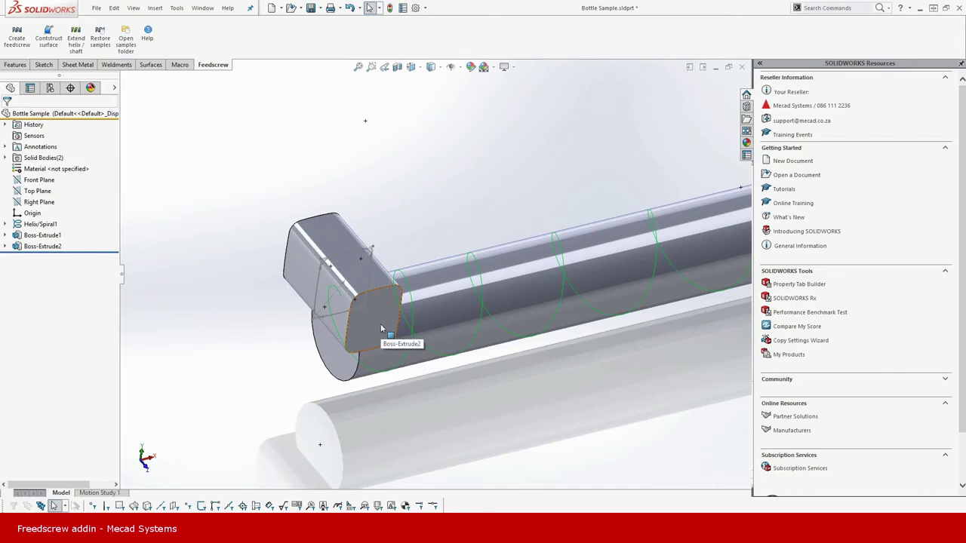
key("ctrl+1")
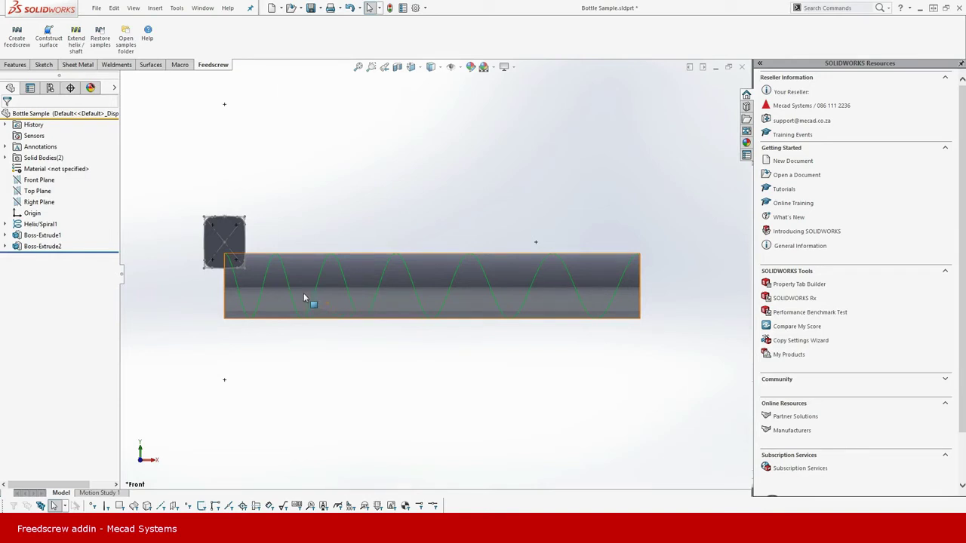
Fit the whole part in view and start Create feedscrew, with 5.00deg coarseness and 3 angle steps.
scroll(293, 249, "down", 4)
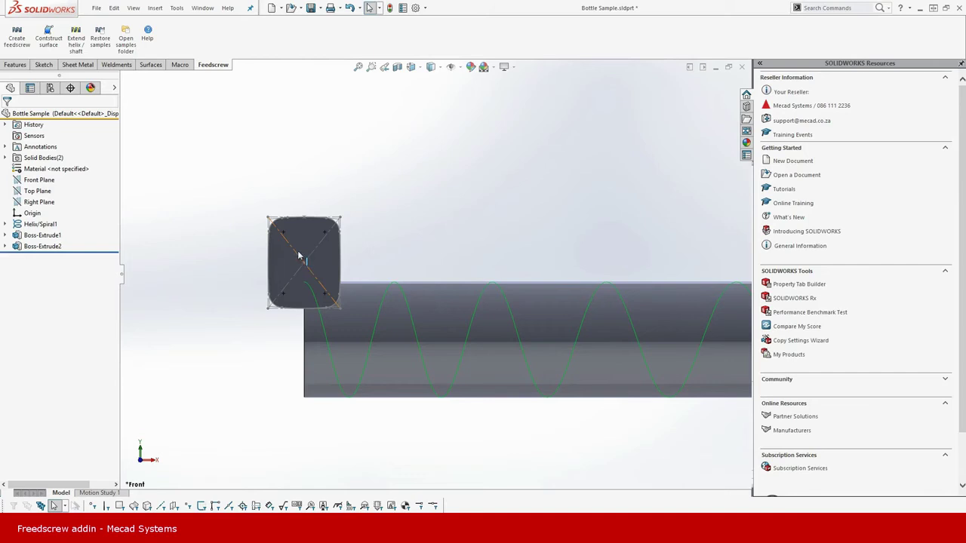
key("f")
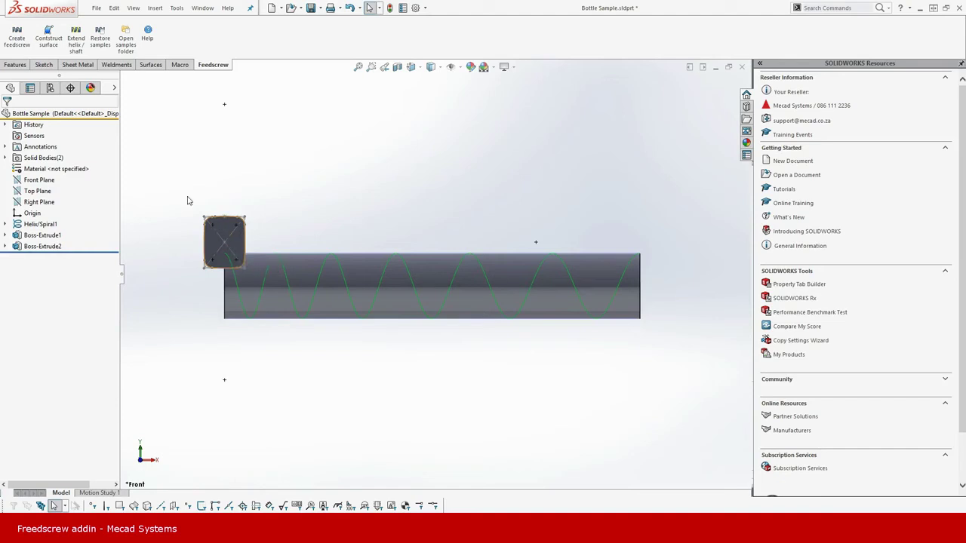
left_click(24, 49)
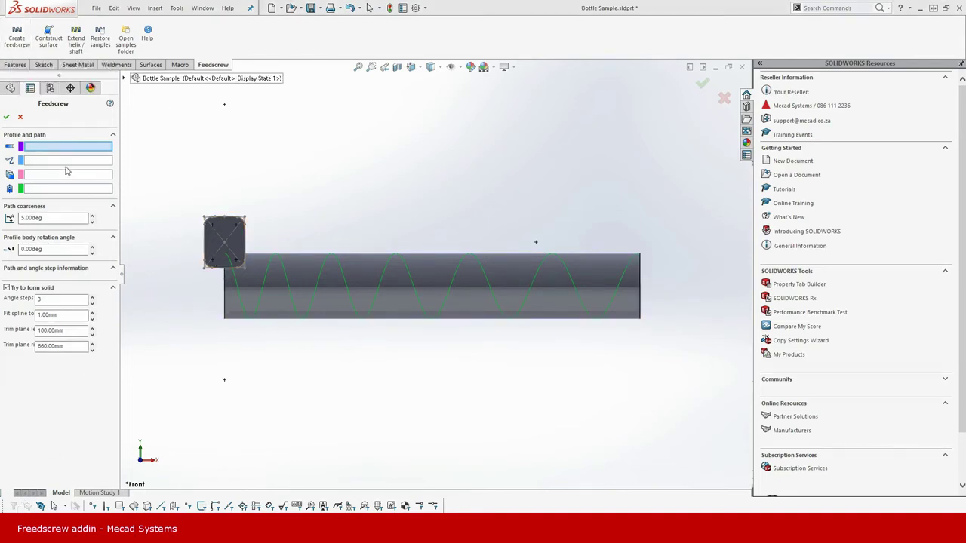
Assign Boss-Extrude1 as base body, Helix/Spiral1 as path, Boss-Extrude2 as profile, and Point1@Sketch2 as reference.
left_click(256, 282)
left_click(239, 293)
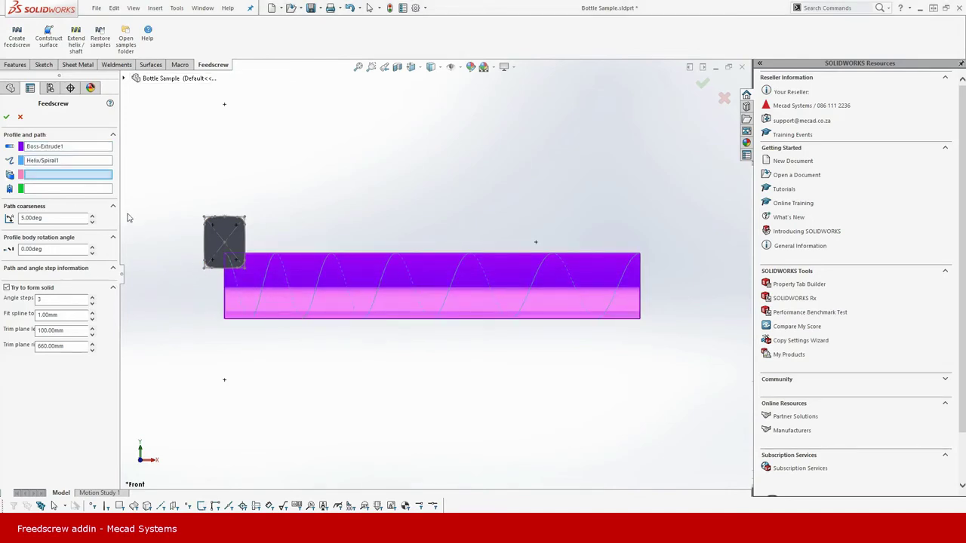
left_click(230, 253)
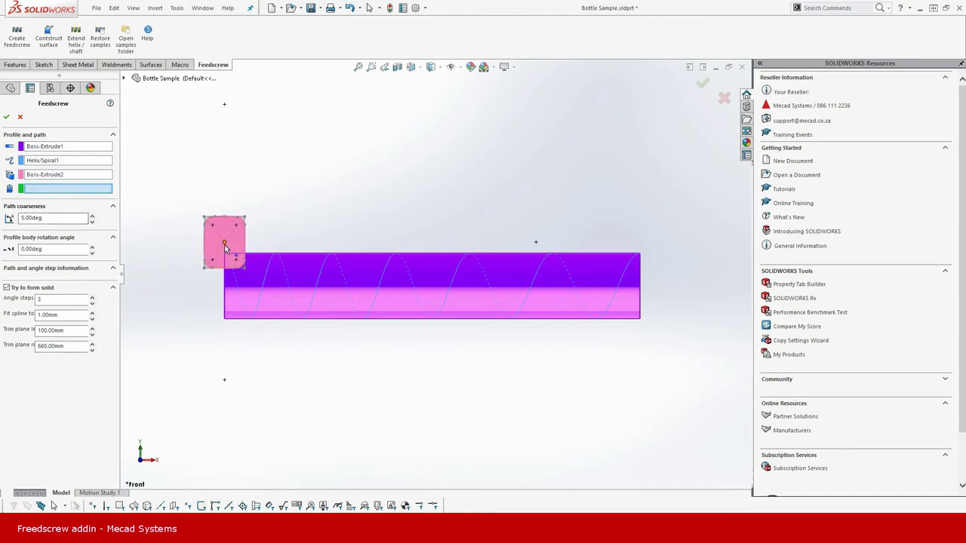
left_click(224, 244)
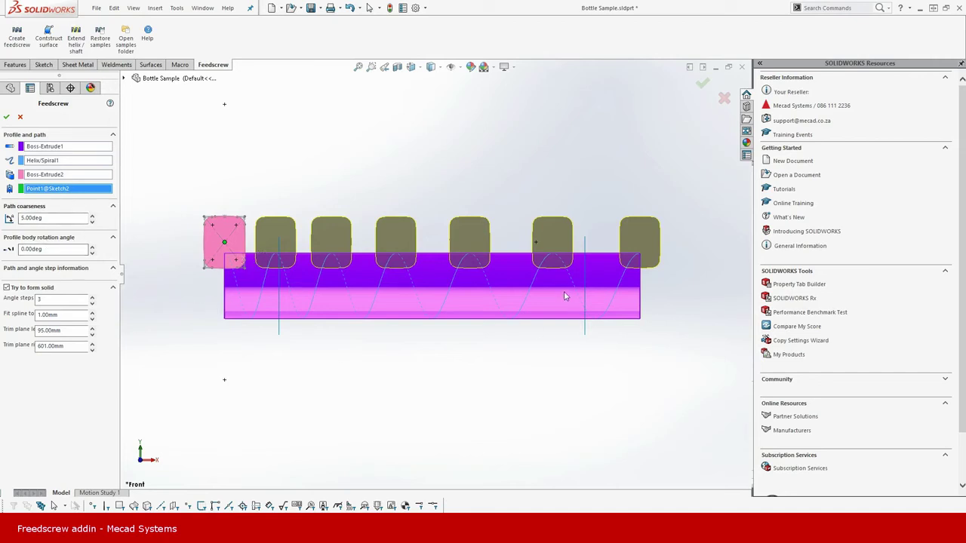
Set the profile body rotation to 90 degrees about the Z axis, checking isometric and front previews.
double_click(55, 249)
type("90")
key("Return")
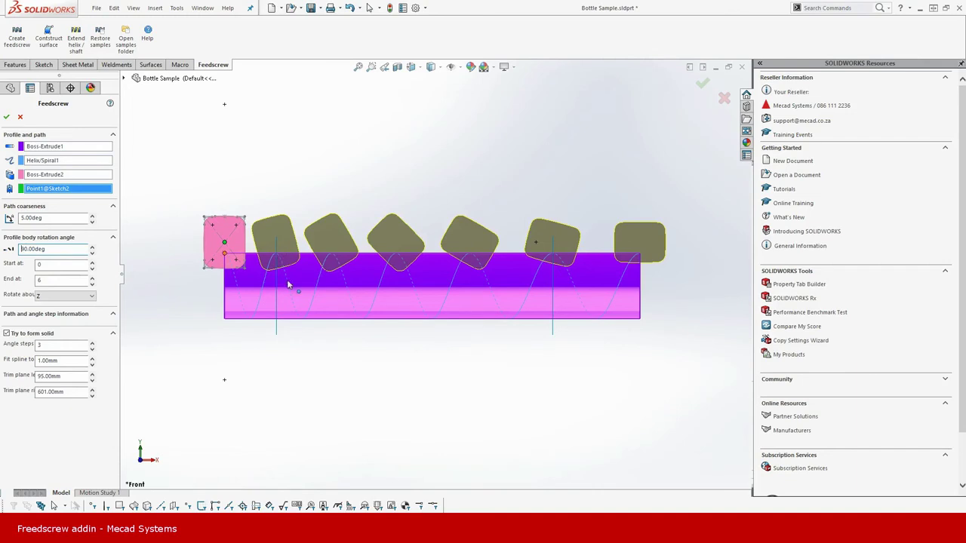
key("ctrl+7")
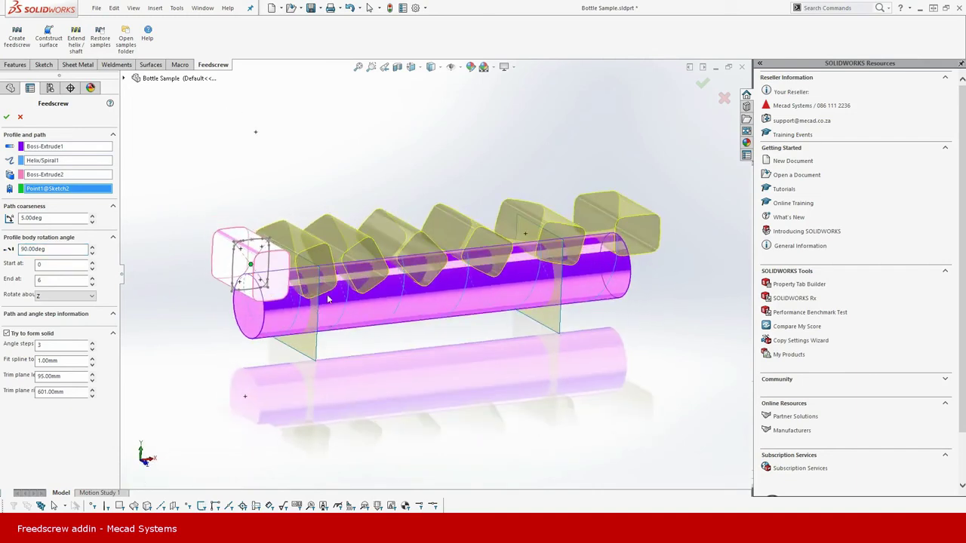
key("ctrl+1")
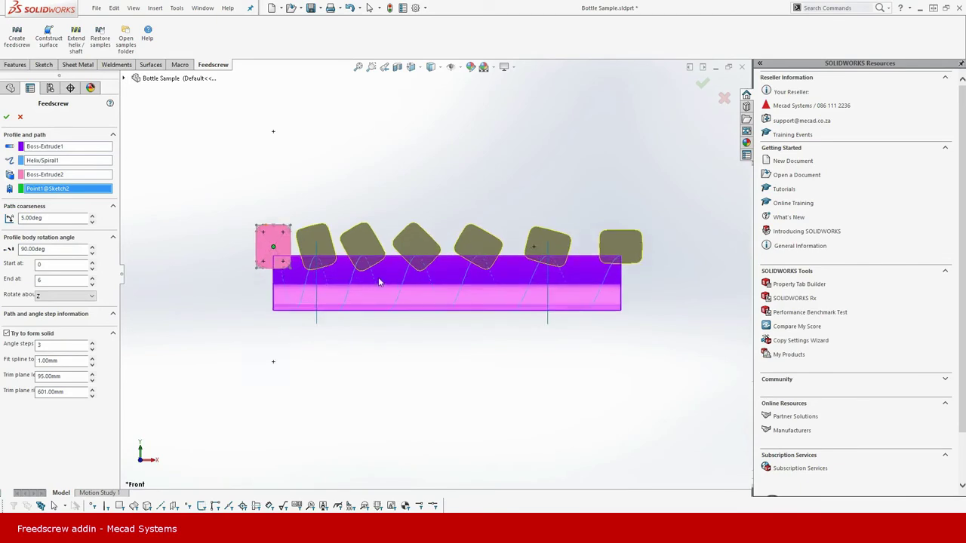
scroll(379, 282, "down", 1)
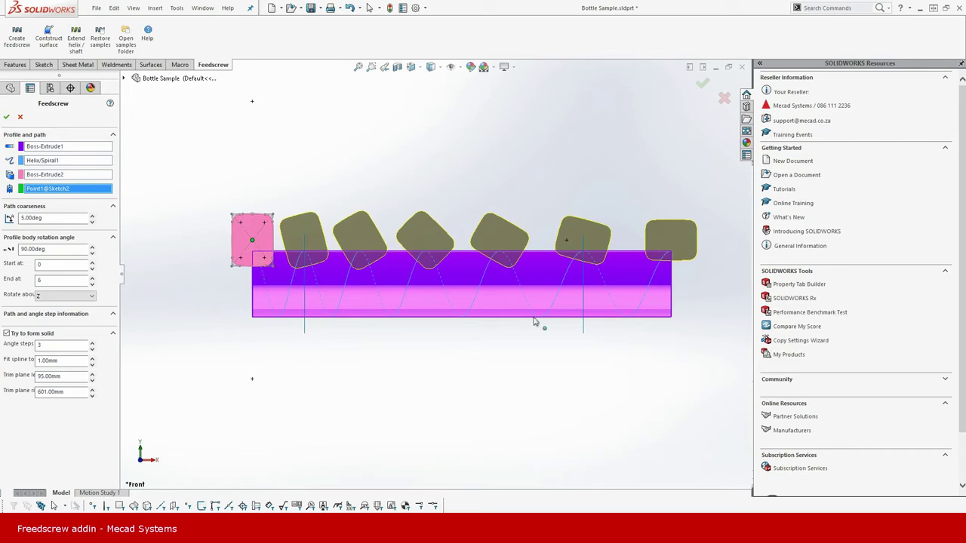
left_click_drag(119, 312, 175, 316)
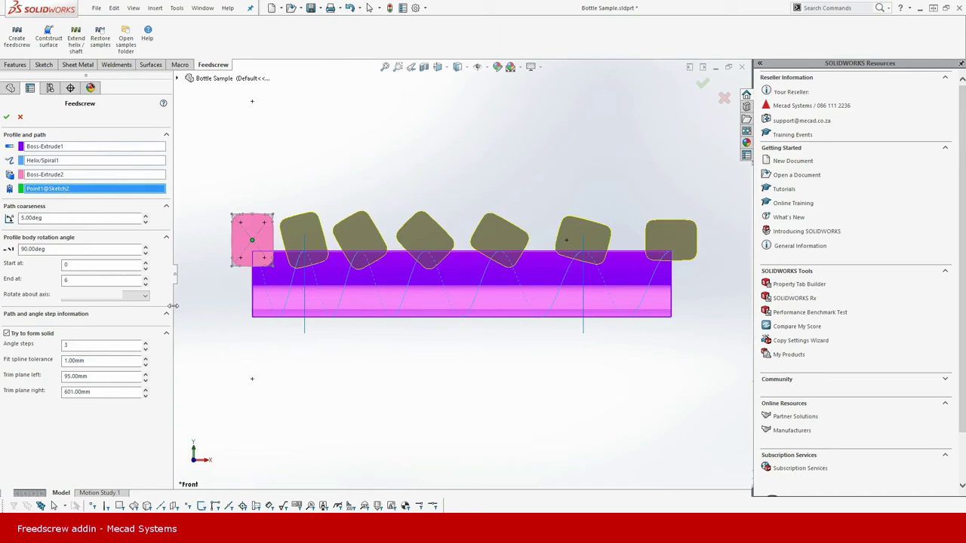
left_click(129, 299)
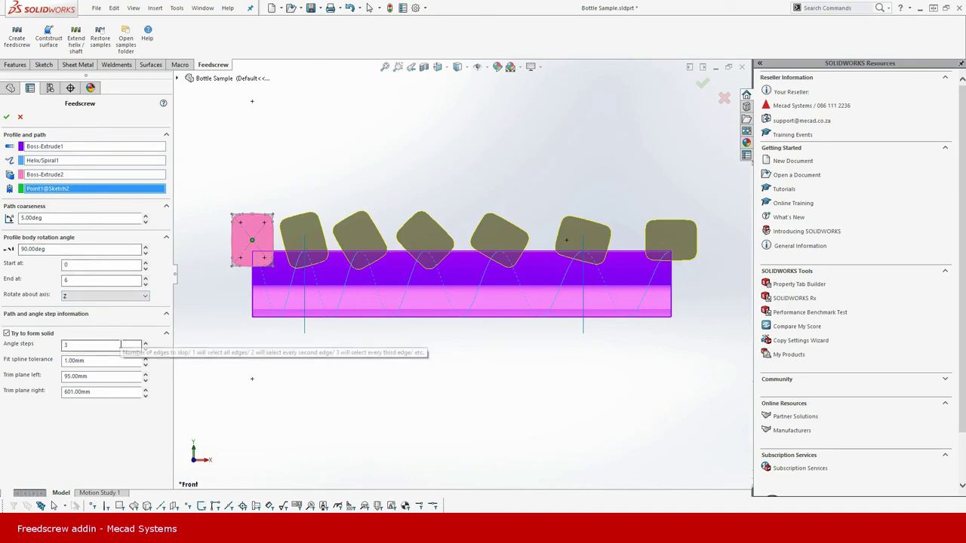
Build the Feed Screw feature, then zoom in and select the rounded-square profile sketch.
left_click(6, 118)
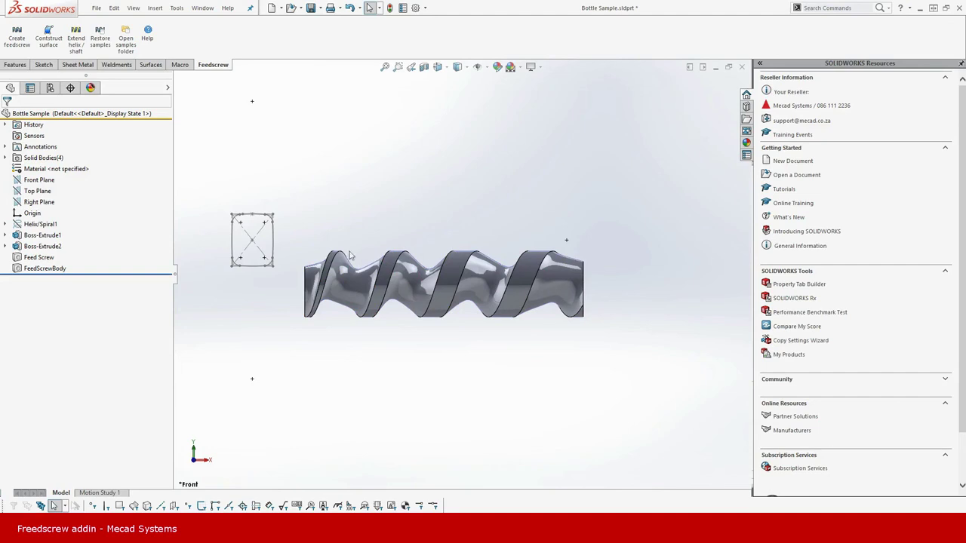
scroll(440, 265, "up", 3)
scroll(441, 264, "down", 2)
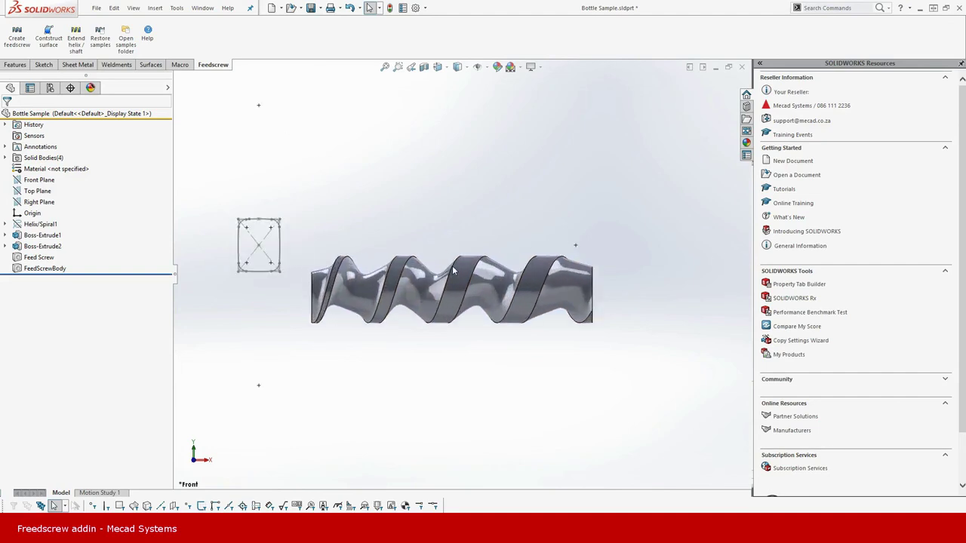
left_click(278, 252)
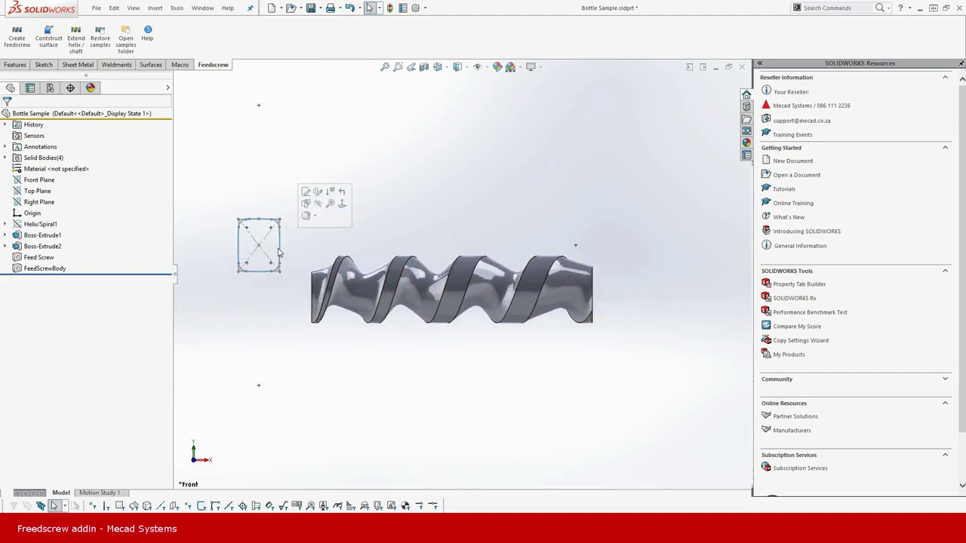